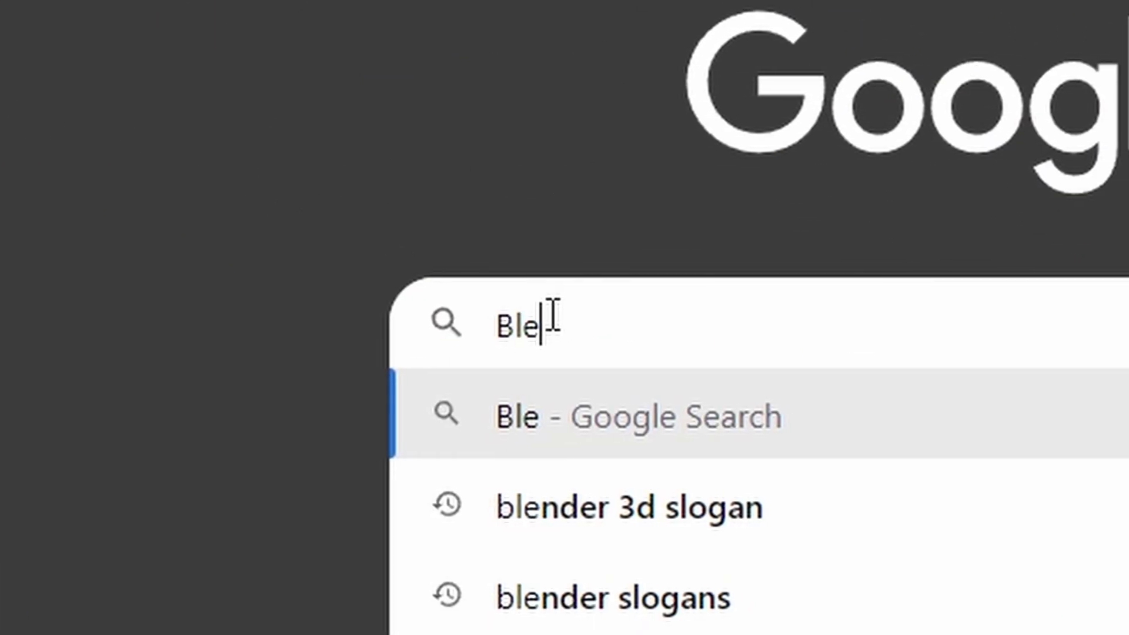
# Search Google for Blender tutorials for beginners
pyautogui.write('nder tutor')
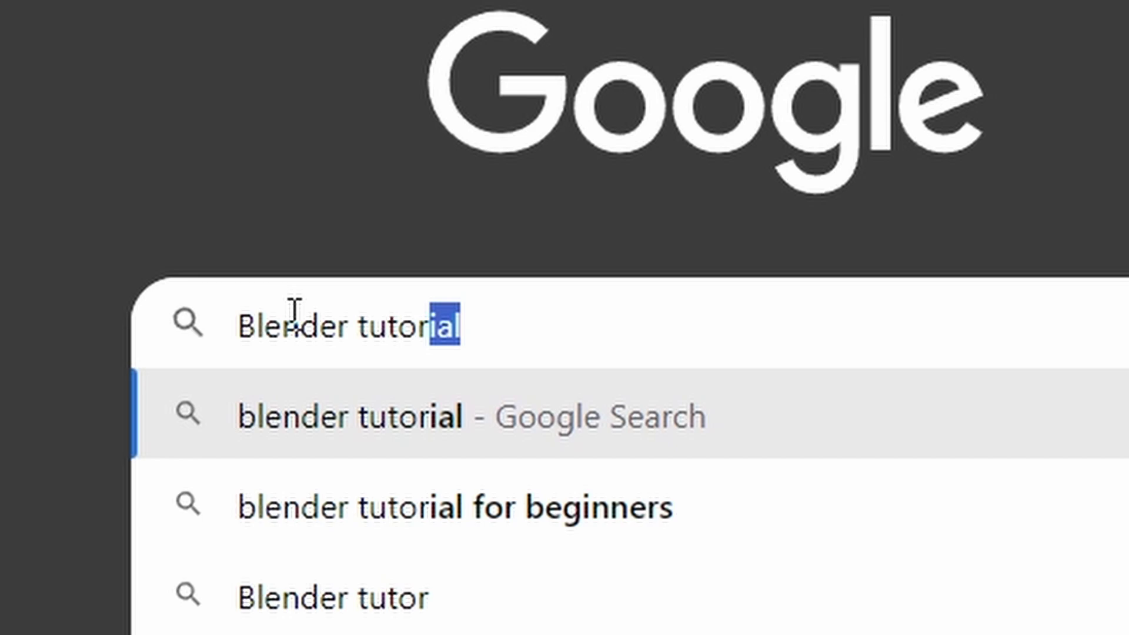
pyautogui.write('ials for beginner')
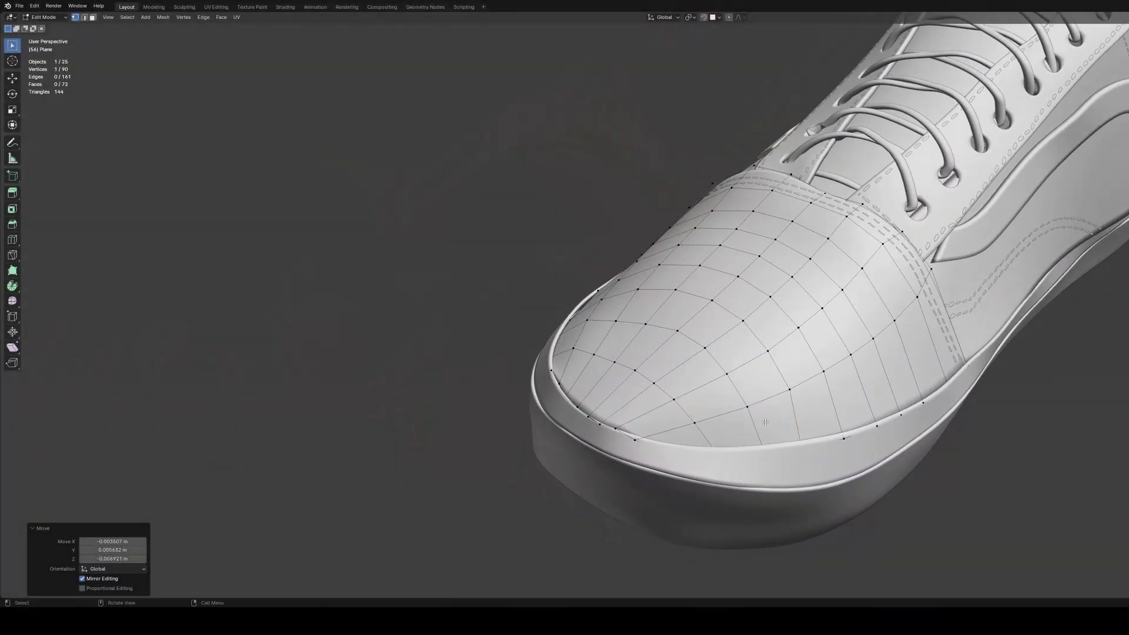
# Adjust a vertex of the shoe's toe cap mesh along the global Z axis in Edit Mode
pyautogui.scroll(3, 702, 358)
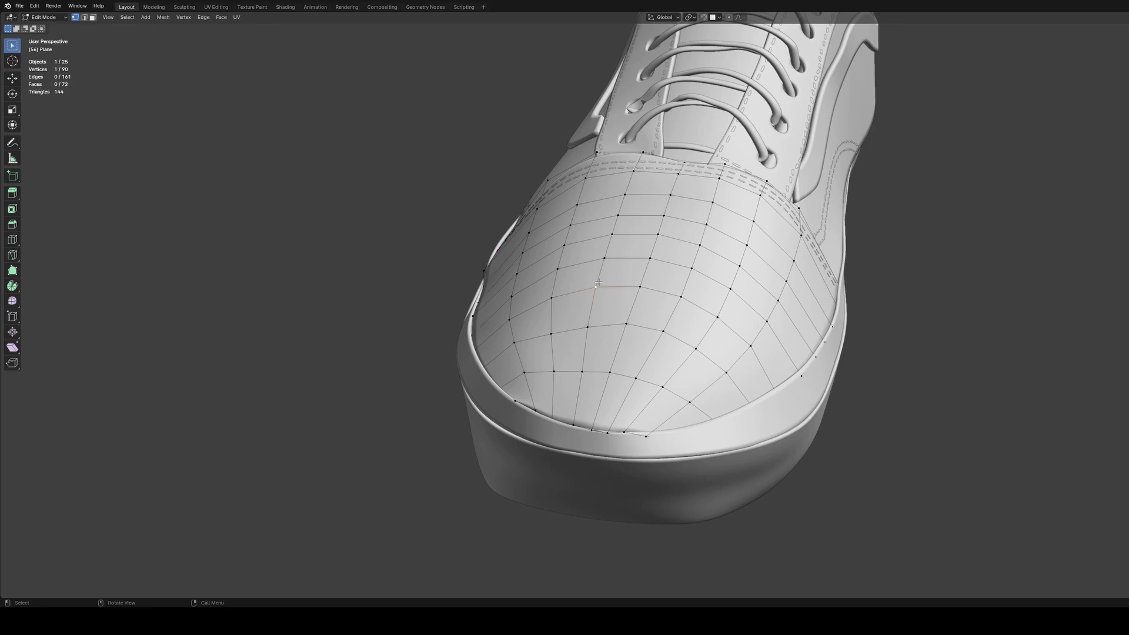
pyautogui.click(599, 283)
pyautogui.press('Tab')
pyautogui.moveTo(598, 282); pyautogui.dragTo(635, 390, button='middle')
pyautogui.press('Tab')
pyautogui.scroll(2, 600, 332)
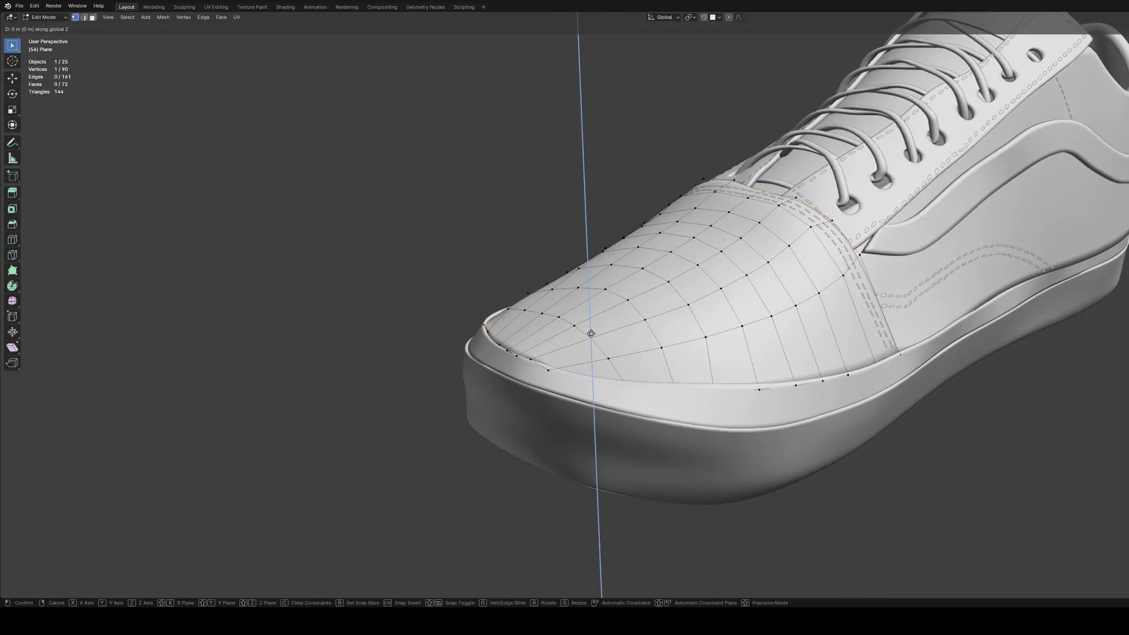
pyautogui.click(591, 334)
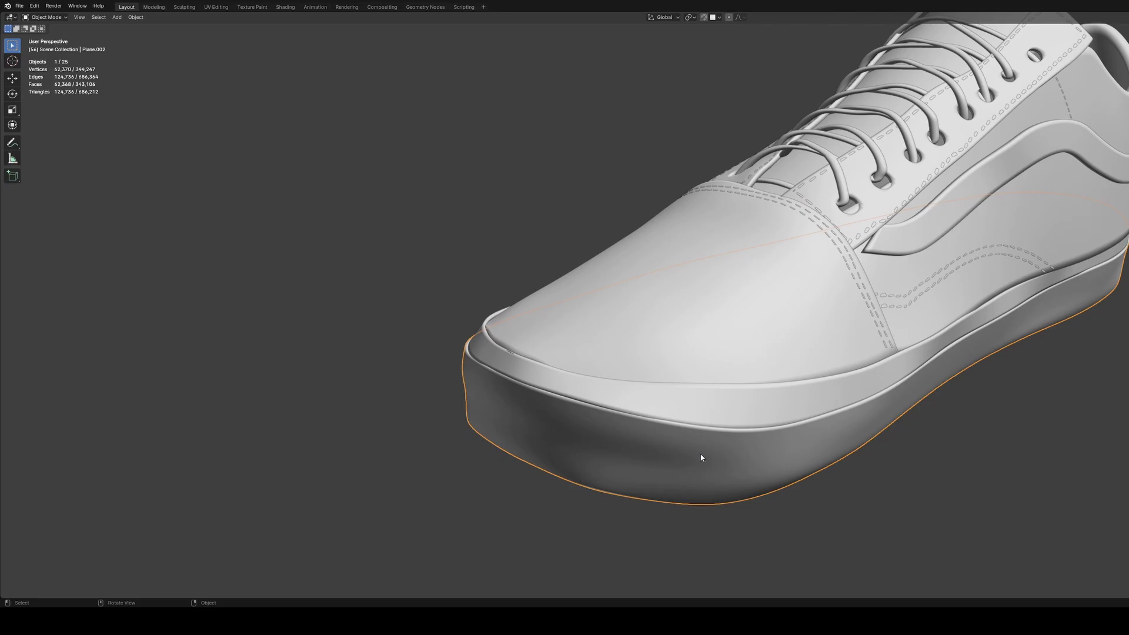
# Open the shoe's sole for mesh editing in Edit Mode
pyautogui.press('Tab')
pyautogui.moveTo(701, 457); pyautogui.dragTo(666, 445, button='middle')
pyautogui.scroll(3, 667, 445)
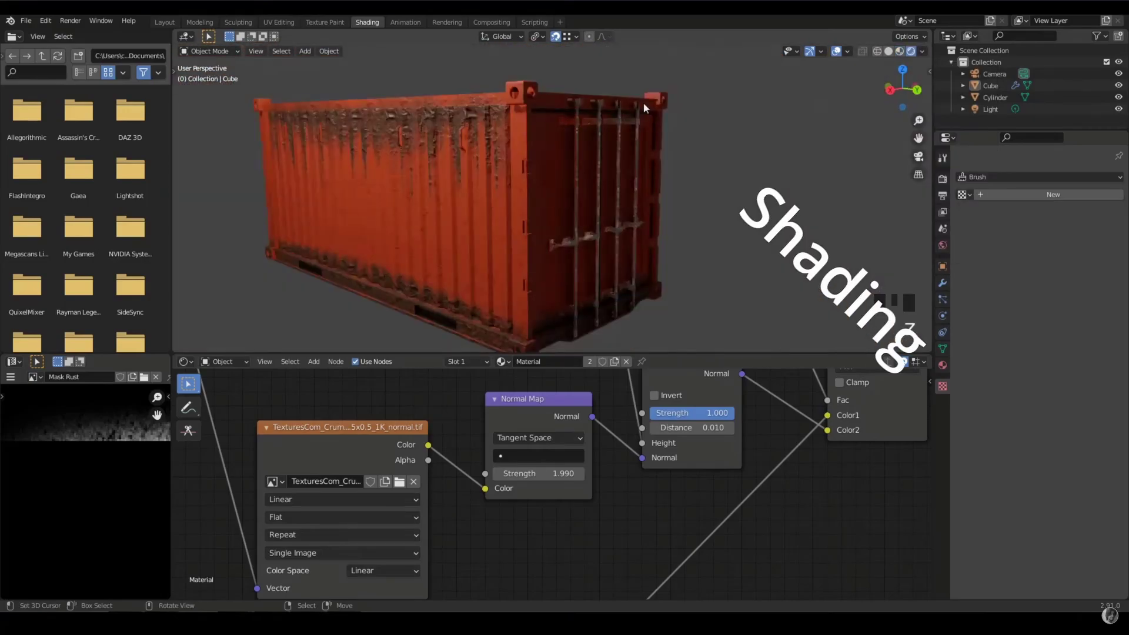
# Compare the red shipping container in Material Preview and Rendered shading, and inspect it closely in a maximized viewport
pyautogui.click(899, 52)
pyautogui.click(922, 51)
pyautogui.click(911, 149)
pyautogui.click(775, 190)
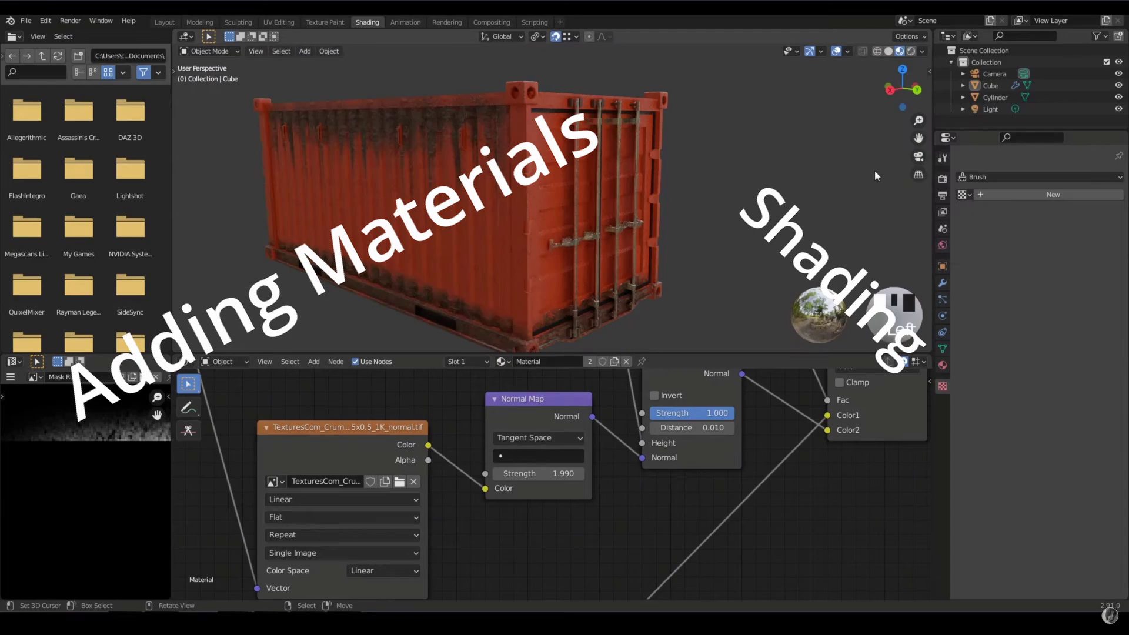
pyautogui.click(922, 52)
pyautogui.moveTo(920, 178); pyautogui.dragTo(941, 178)
pyautogui.scroll(2, 468, 193)
pyautogui.hotkey('ctrl', 'space')
pyautogui.keyDown('shift'); pyautogui.moveTo(469, 193); pyautogui.dragTo(661, 375, button='middle'); pyautogui.keyUp('shift')
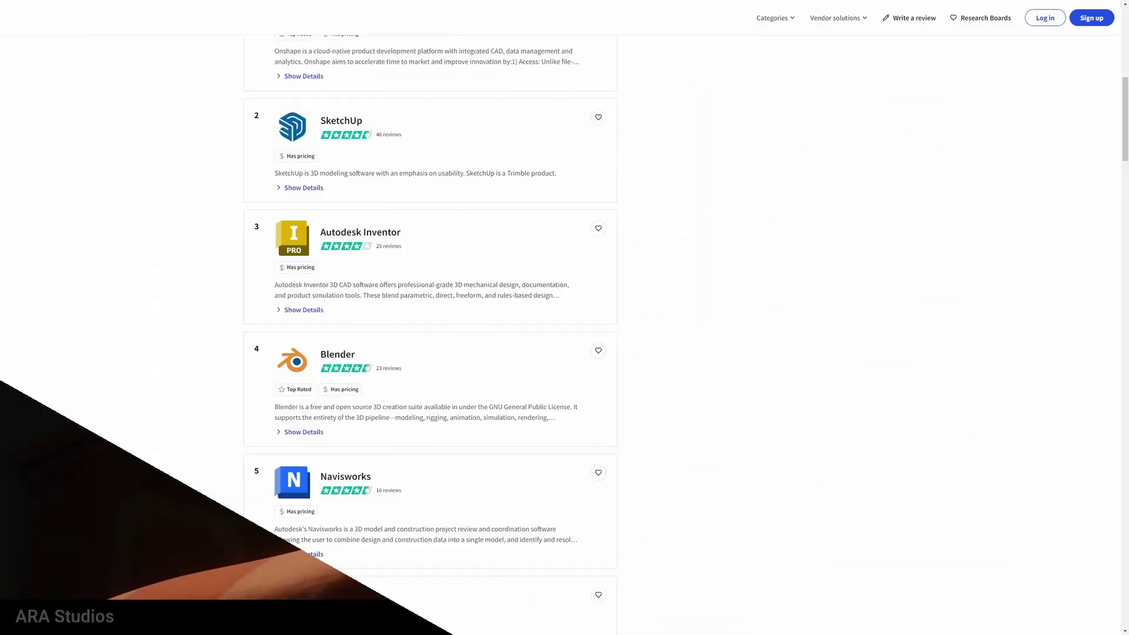
# Browse the ranked list of 3D modeling software on the review site
pyautogui.scroll(-5, 429, 329)
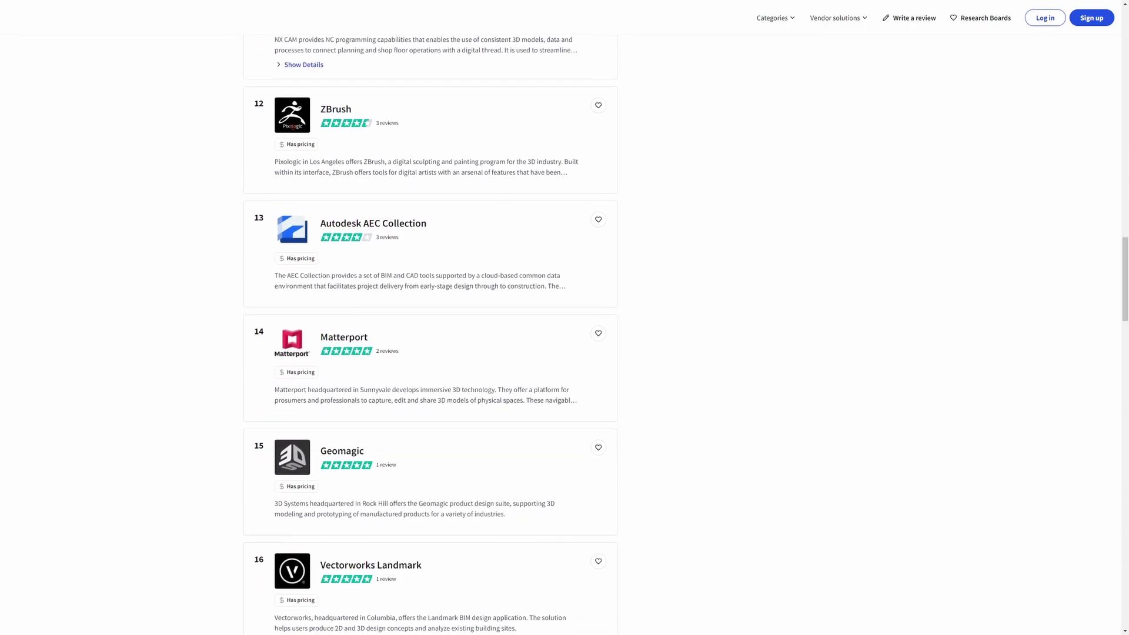
pyautogui.scroll(-2, 429, 329)
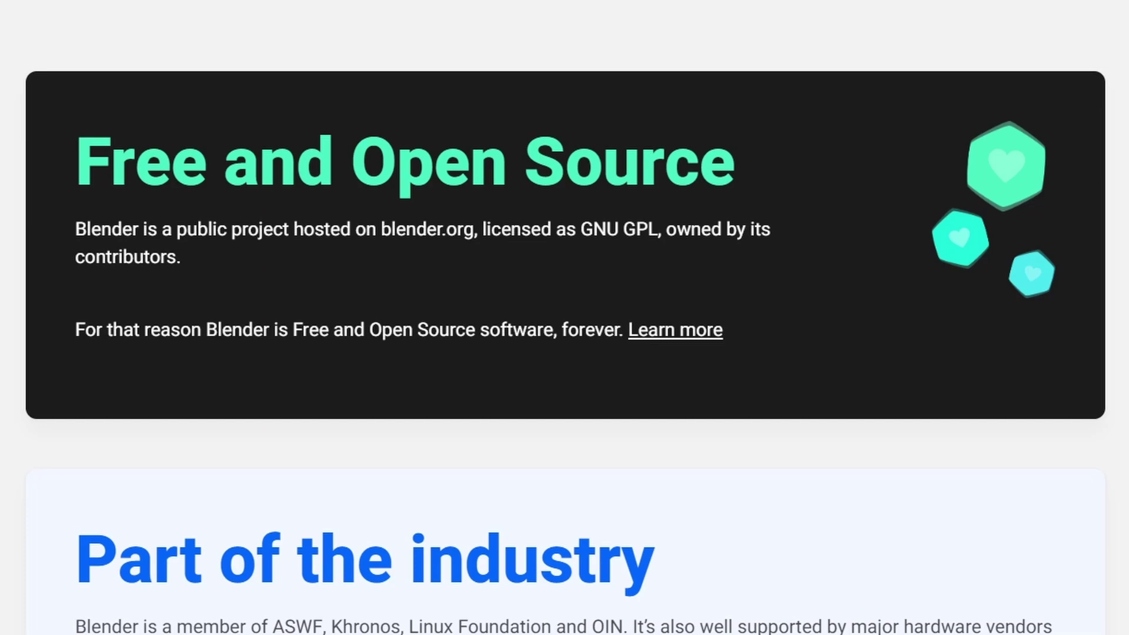
# Read through the Blender website's features page to its end and open the Blender download page
pyautogui.scroll(-20, 564, 318)
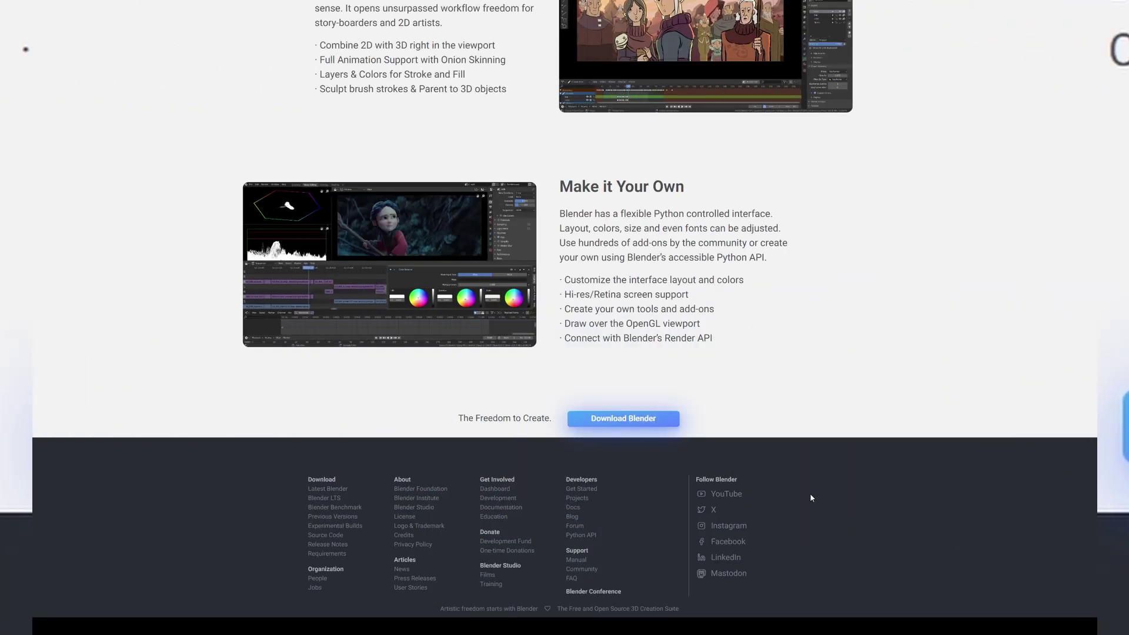
pyautogui.click(624, 419)
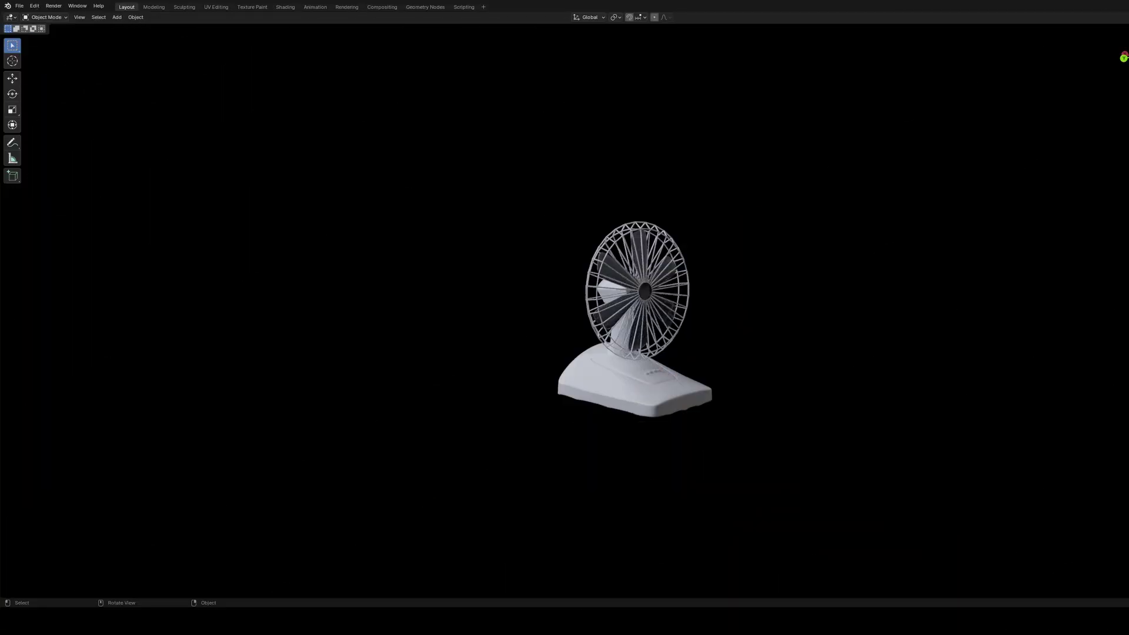
pyautogui.moveTo(816, 472); pyautogui.dragTo(747, 468, button='middle')
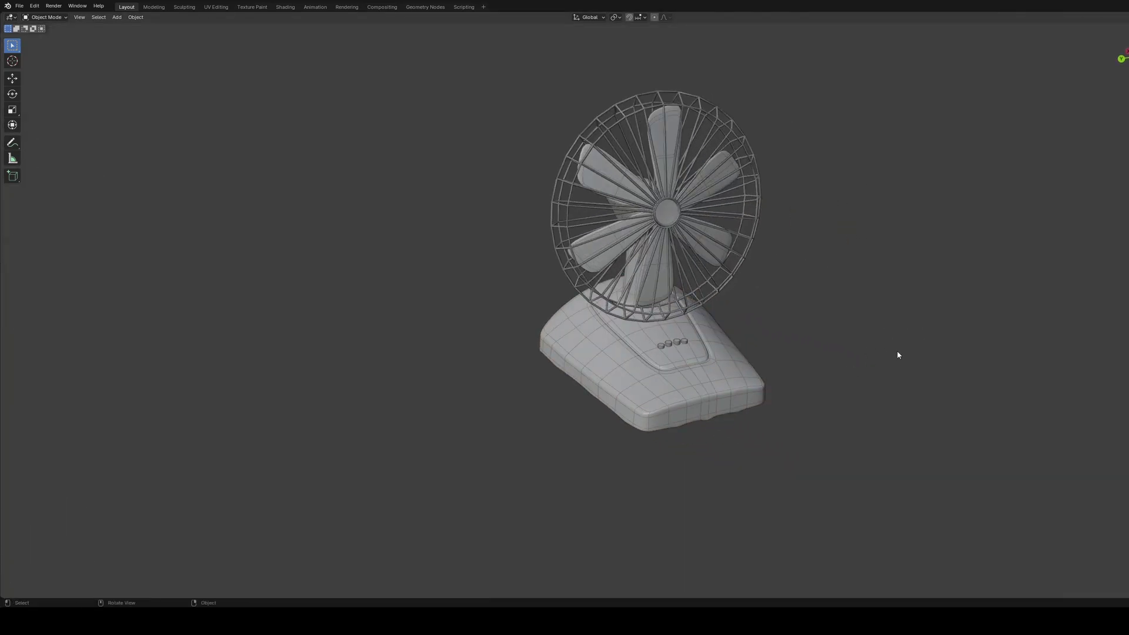
pyautogui.moveTo(898, 355); pyautogui.dragTo(842, 291, button='middle')
pyautogui.moveTo(442, 523); pyautogui.dragTo(594, 423, button='middle')
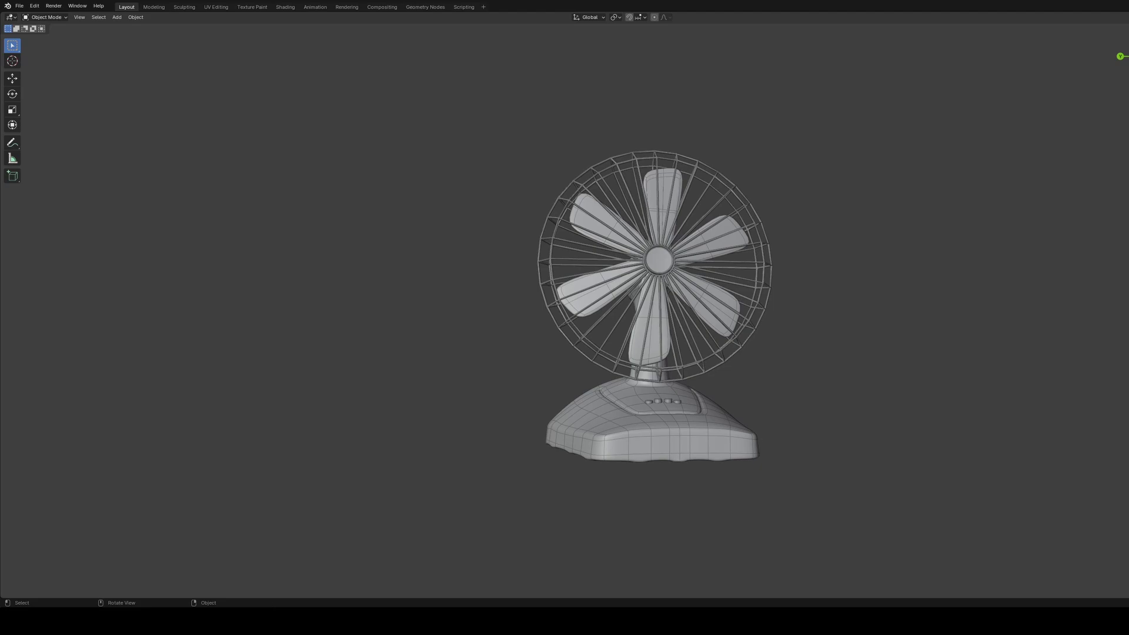
pyautogui.moveTo(553, 419); pyautogui.dragTo(769, 444, button='middle')
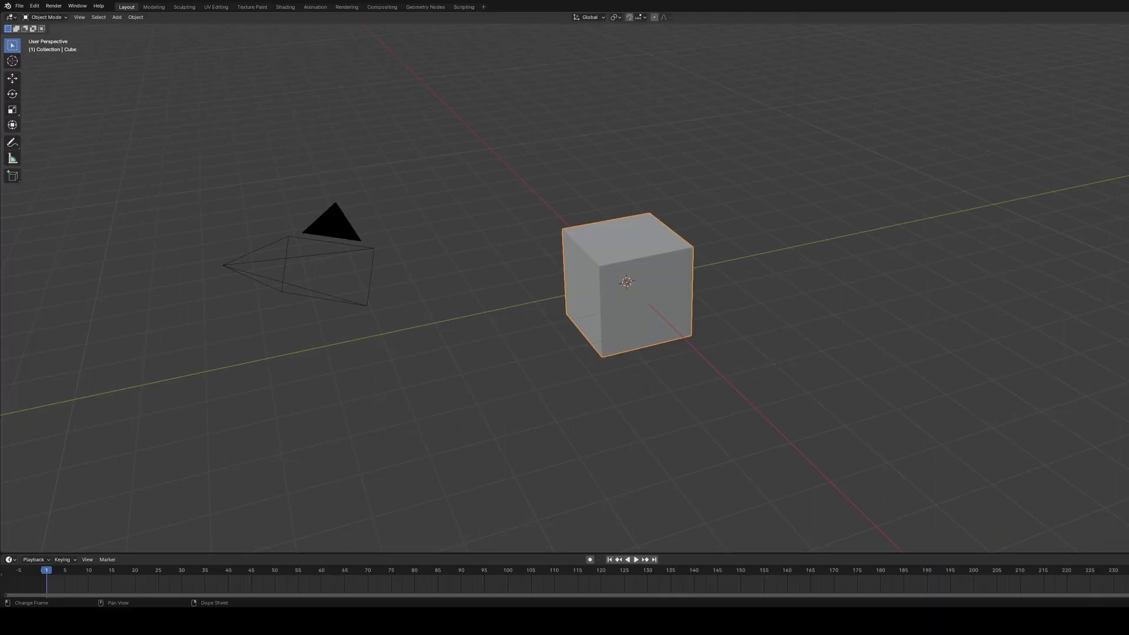
# Move a top corner vertex of the default cube in Edit Mode and extrude from its mesh
pyautogui.moveTo(590, 372); pyautogui.dragTo(649, 319, button='middle')
pyautogui.press('Tab')
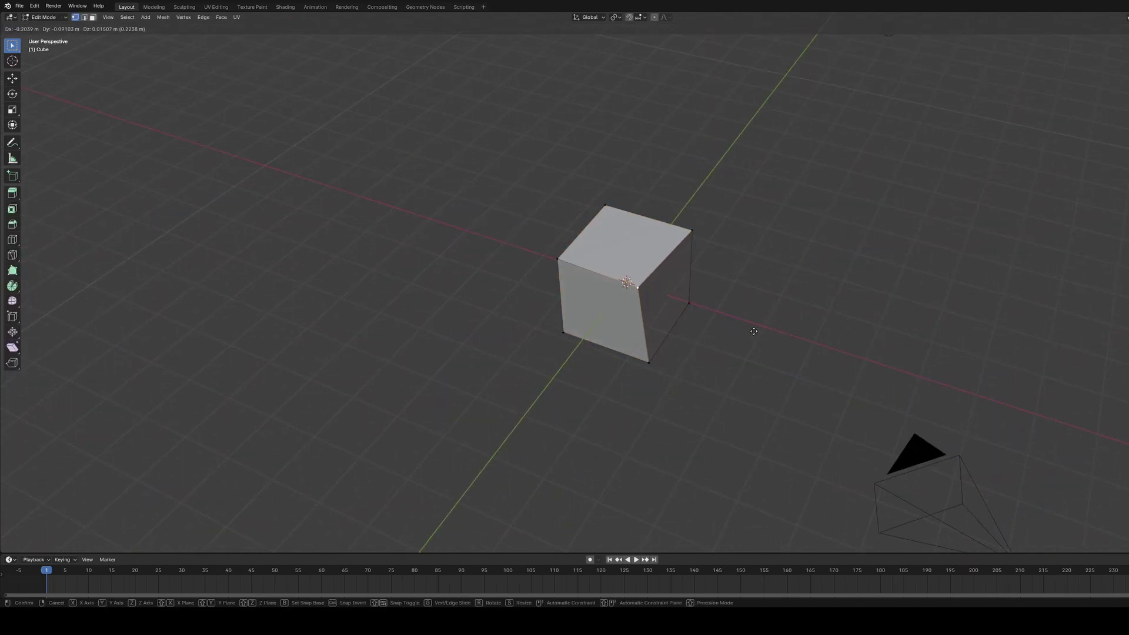
pyautogui.moveTo(698, 380); pyautogui.dragTo(711, 341, button='middle')
pyautogui.press('e')
pyautogui.click(804, 347)
# Delete the selected part of the cube's mesh
pyautogui.moveTo(804, 346); pyautogui.dragTo(642, 341, button='middle')
pyautogui.press('x')
pyautogui.click(557, 397)
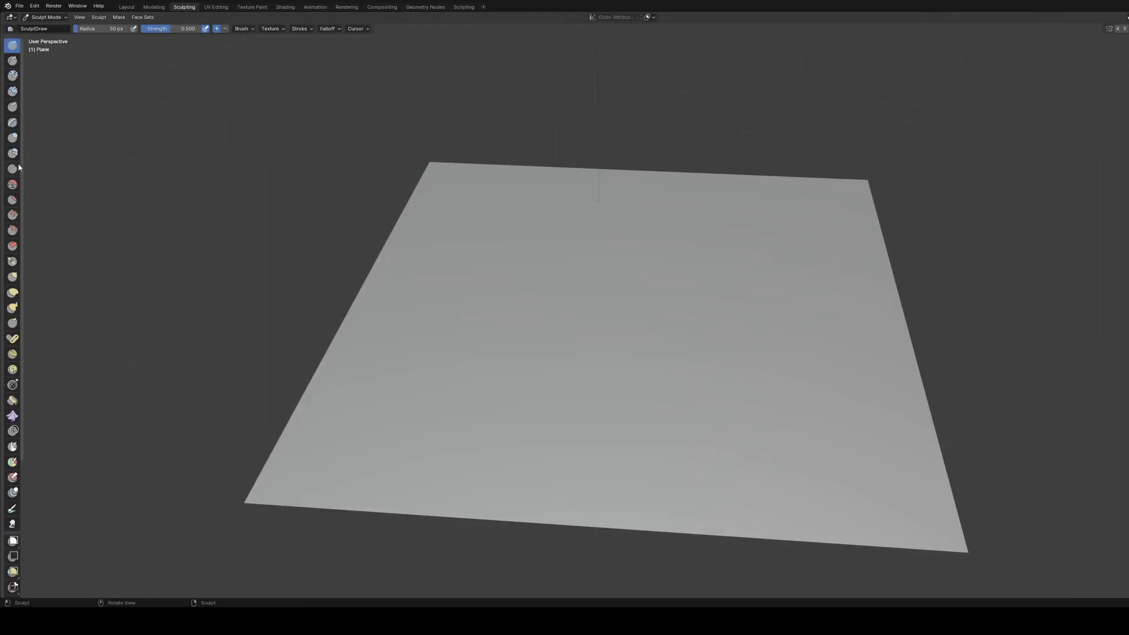
# Sculpt uneven hills and valleys across the flat plane with the Clay Strips brush
pyautogui.click(12, 90)
pyautogui.moveTo(512, 282); pyautogui.dragTo(560, 335)
pyautogui.moveTo(560, 335)
pyautogui.mouseDown(button='middle')
pyautogui.moveTo(664, 391)
pyautogui.moveTo(529, 382)
pyautogui.mouseUp(button='middle')
pyautogui.moveTo(530, 382); pyautogui.dragTo(450, 300)
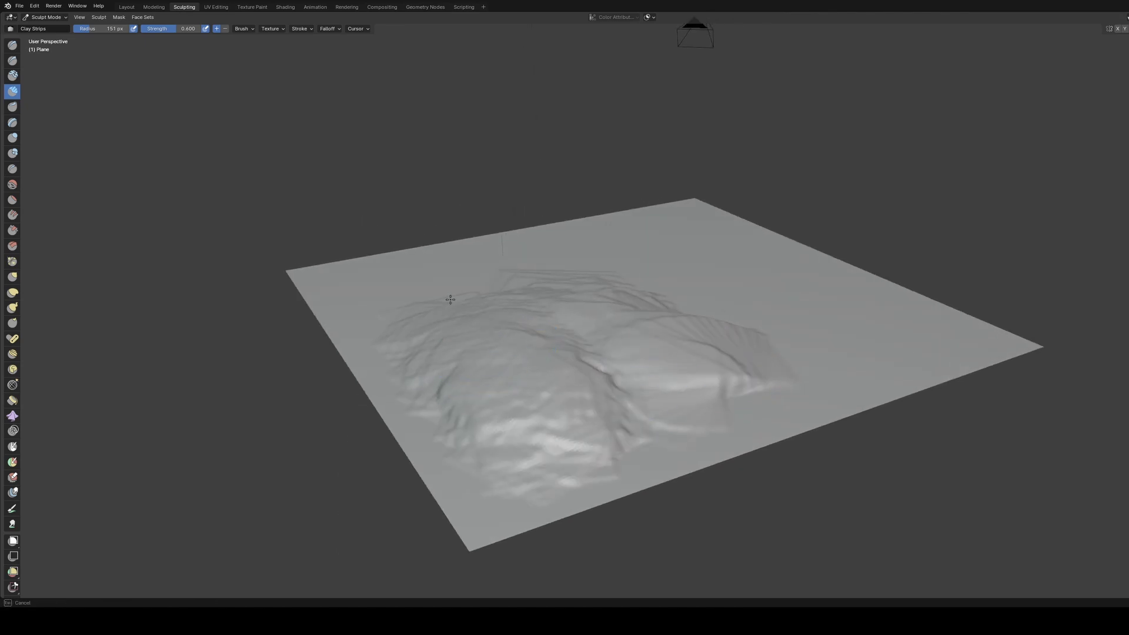
pyautogui.moveTo(586, 278)
pyautogui.mouseDown()
pyautogui.moveTo(737, 307)
pyautogui.moveTo(756, 351)
pyautogui.moveTo(686, 238)
pyautogui.moveTo(618, 240)
pyautogui.moveTo(456, 284)
pyautogui.moveTo(426, 406)
pyautogui.moveTo(297, 291)
pyautogui.moveTo(351, 263)
pyautogui.moveTo(433, 331)
pyautogui.moveTo(607, 391)
pyautogui.moveTo(721, 291)
pyautogui.moveTo(697, 202)
pyautogui.moveTo(644, 202)
pyautogui.moveTo(899, 298)
pyautogui.mouseUp()
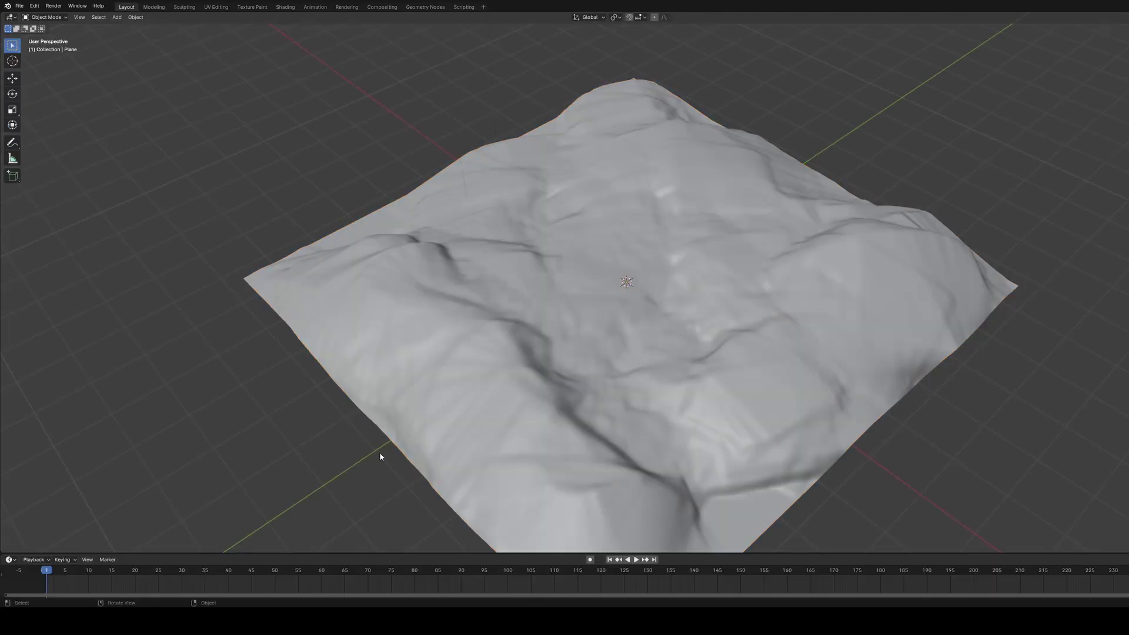
pyautogui.moveTo(379, 456)
pyautogui.mouseDown(button='middle')
pyautogui.moveTo(807, 441)
pyautogui.moveTo(648, 478)
pyautogui.moveTo(540, 408)
pyautogui.moveTo(697, 465)
pyautogui.mouseUp(button='middle')
pyautogui.scroll(-5, 617, 434)
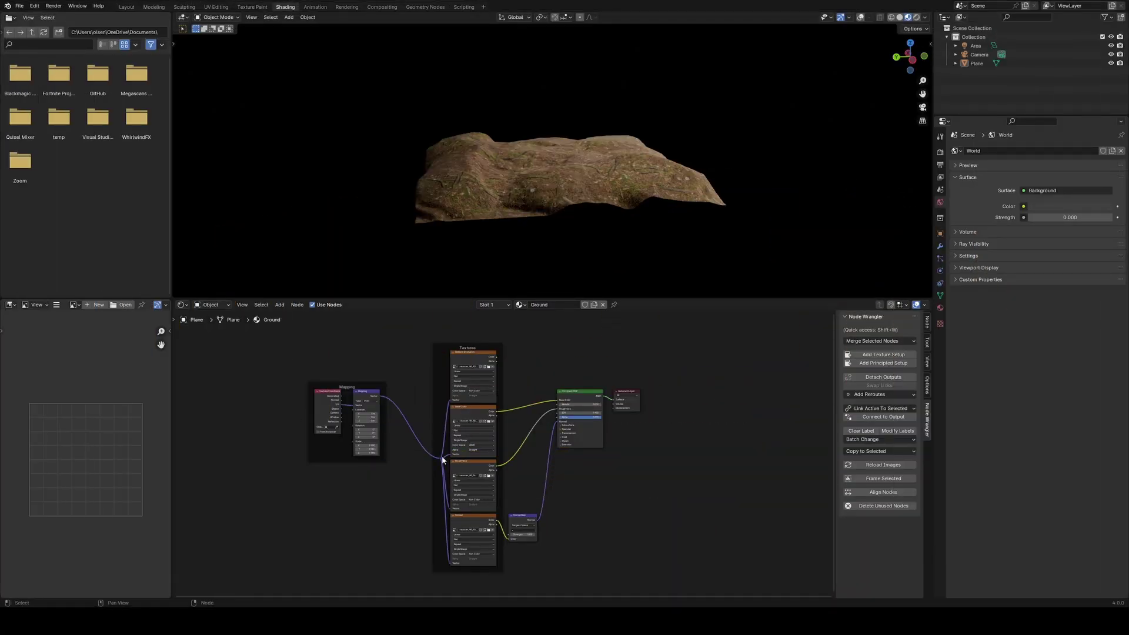
# Examine the terrain's ground material nodes and the cel shading on the monkey head from different angles
pyautogui.scroll(4, 376, 477)
pyautogui.moveTo(537, 426); pyautogui.dragTo(685, 489, button='middle')
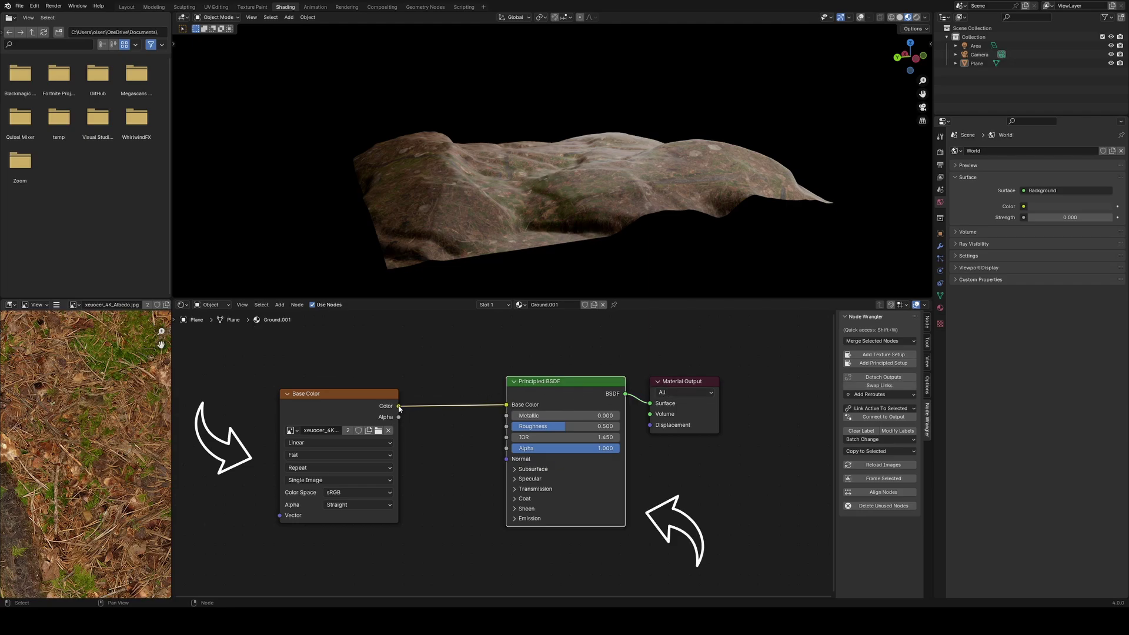
pyautogui.moveTo(501, 235); pyautogui.dragTo(623, 206, button='middle')
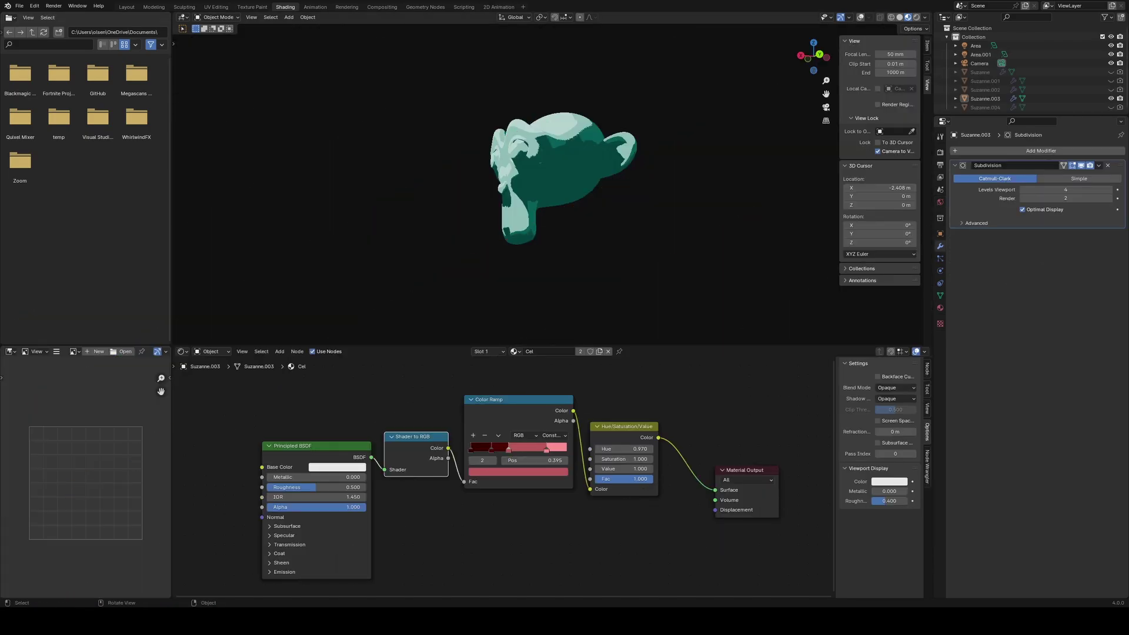
pyautogui.moveTo(412, 288); pyautogui.dragTo(476, 288, button='middle')
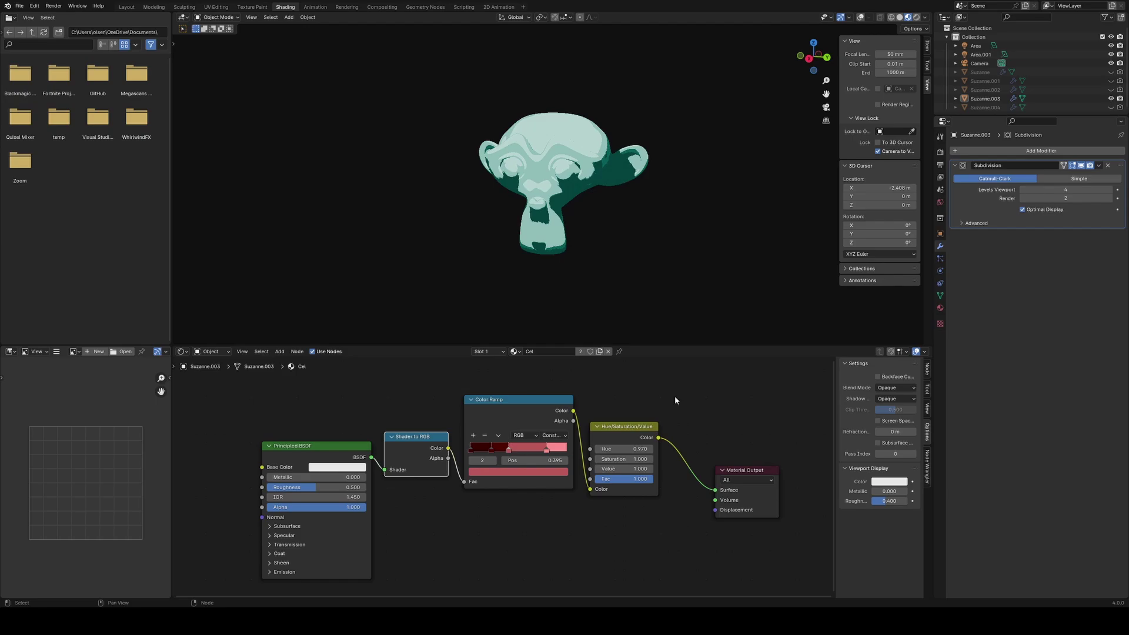
pyautogui.moveTo(547, 282); pyautogui.dragTo(424, 283, button='middle')
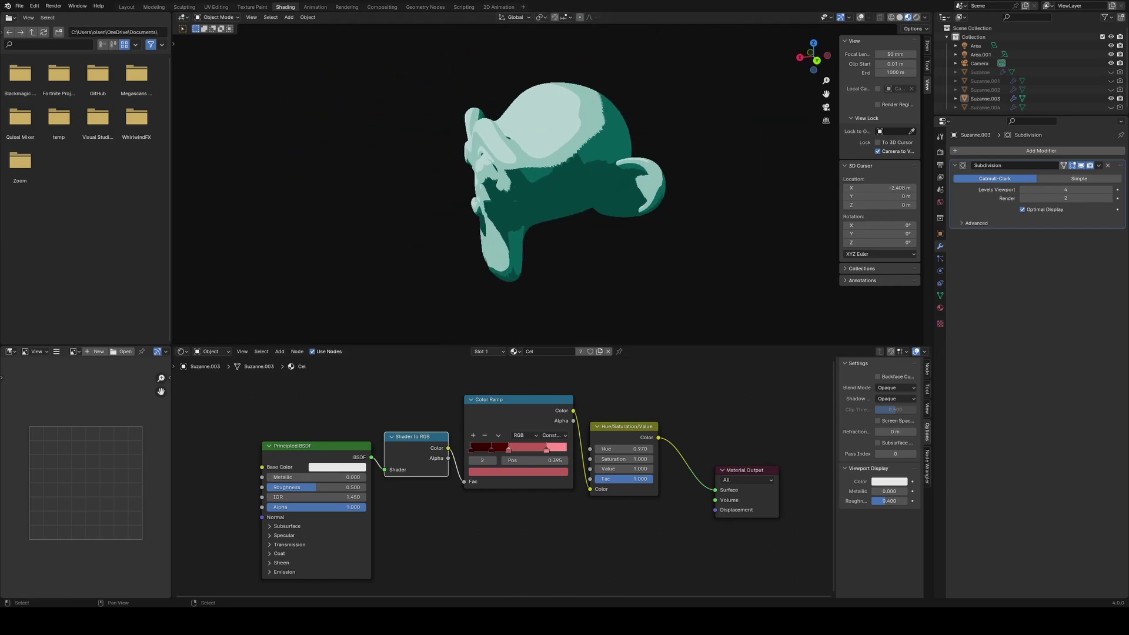